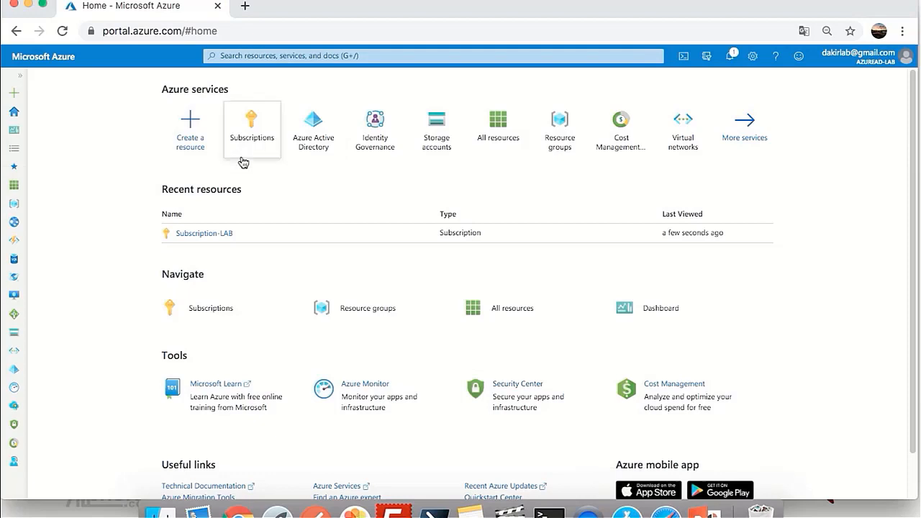
Start a new user in the Azure Active Directory tenant, with both user name and name set to test1
click(314, 121)
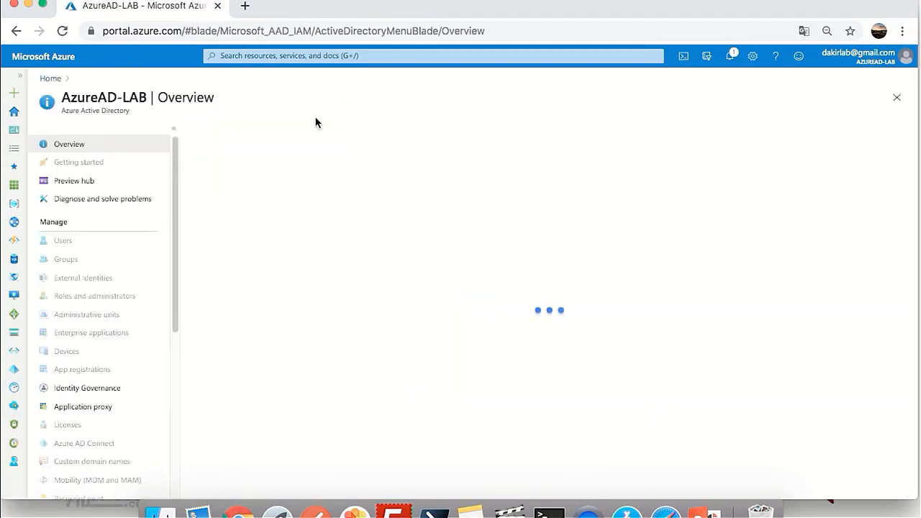
click(63, 241)
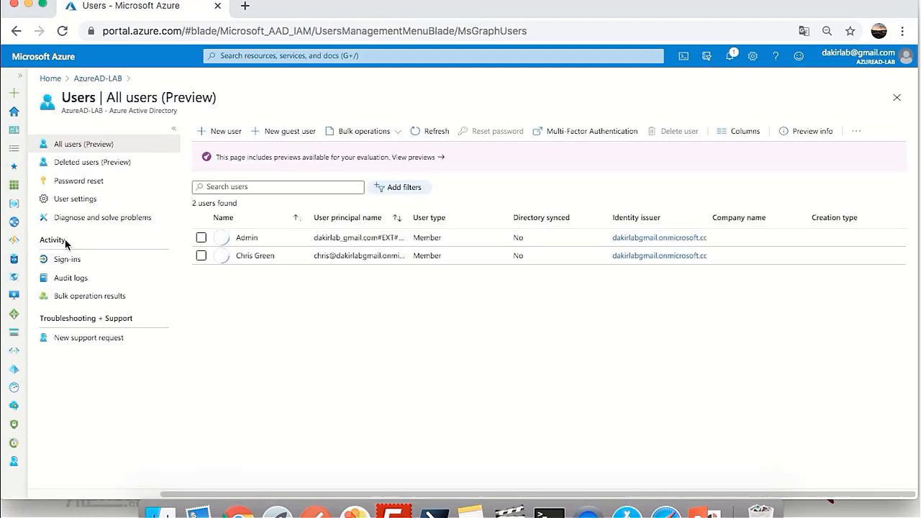
click(223, 132)
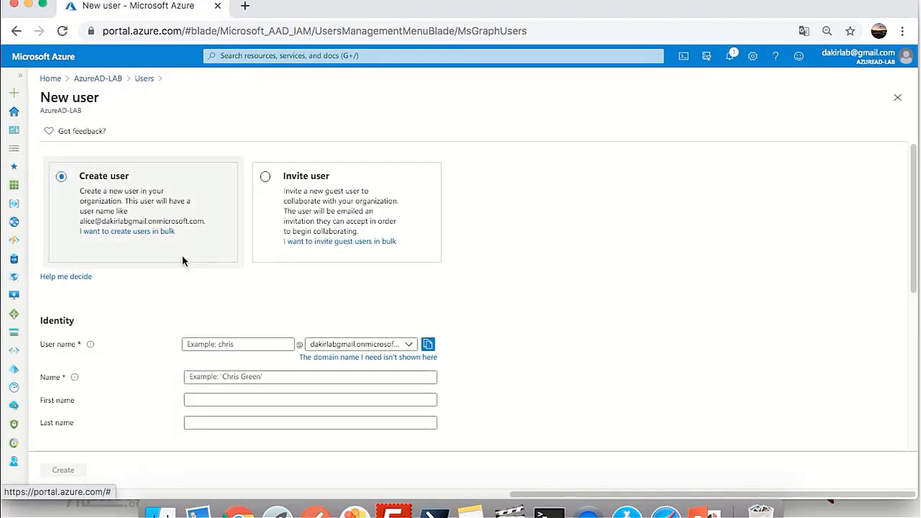
click(246, 344)
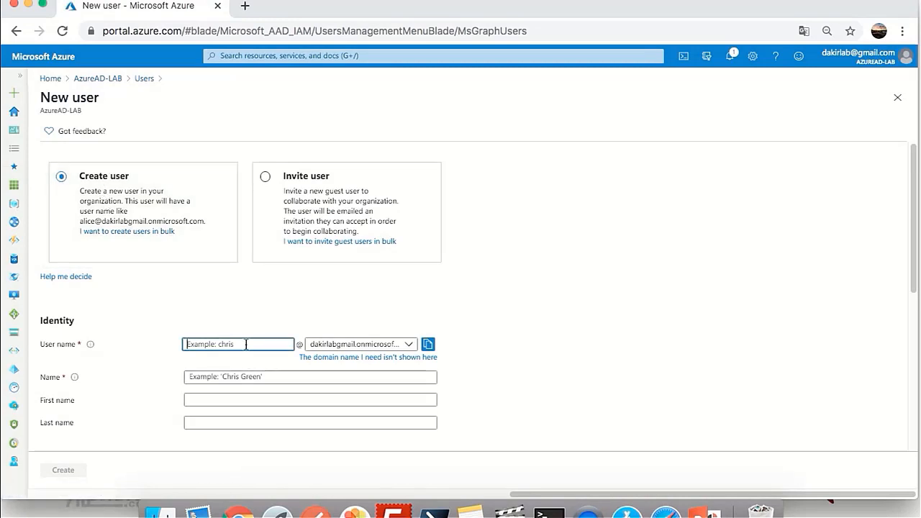
text(test1)
key(Tab)
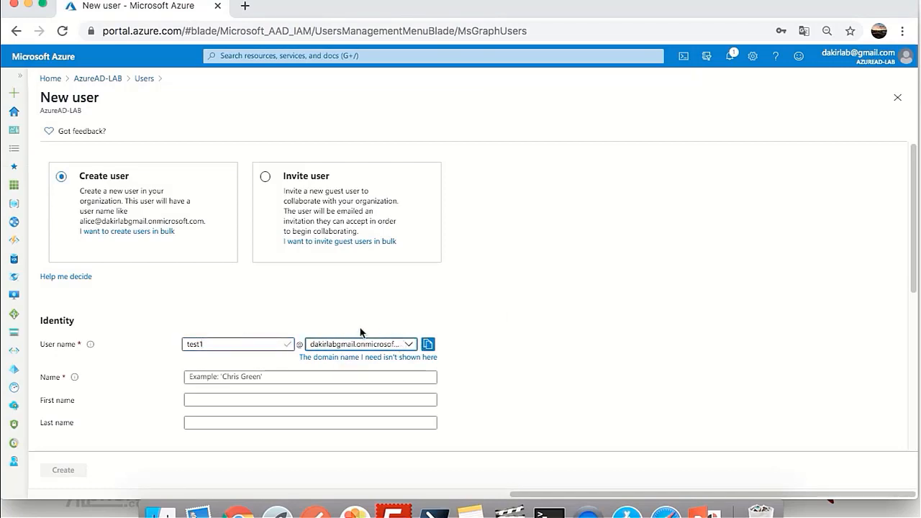
click(314, 378)
click(313, 377)
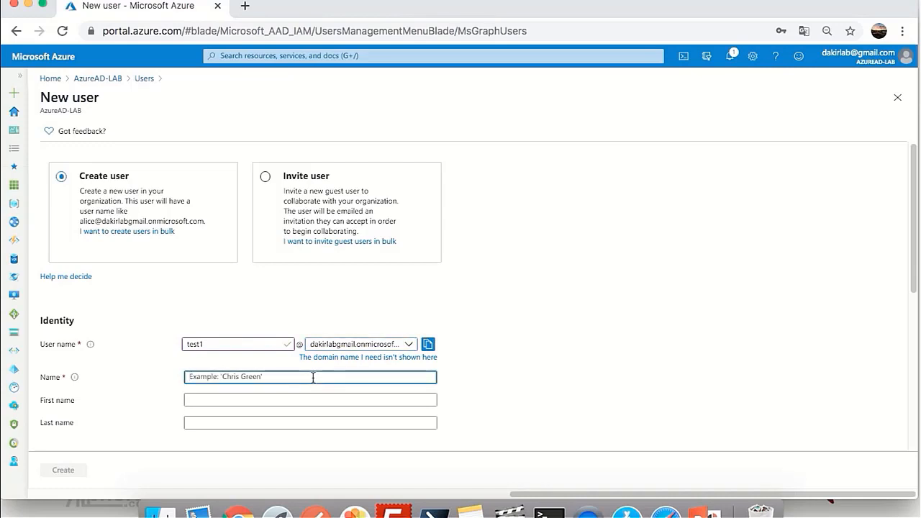
text(test1)
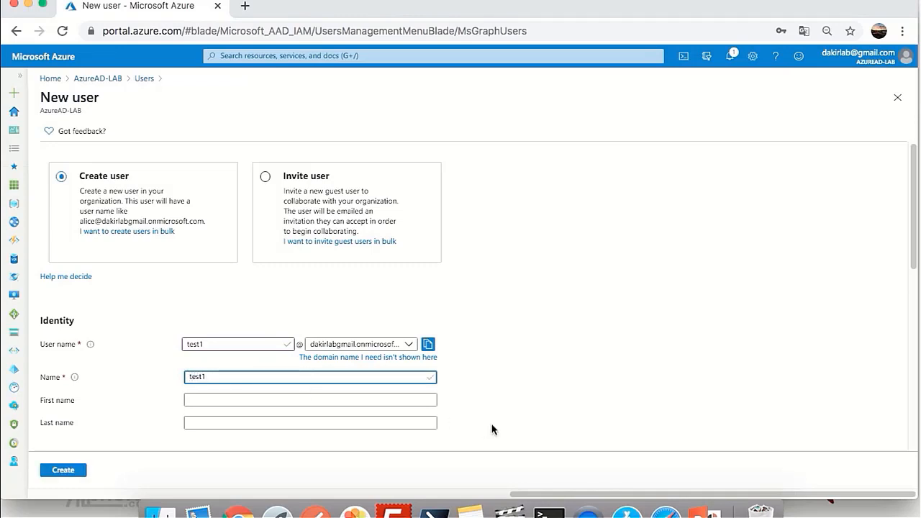
Keep the initial password on auto-generate and reveal the generated value
scroll(85, 385, down, 1)
click(85, 382)
scroll(85, 385, down, 2)
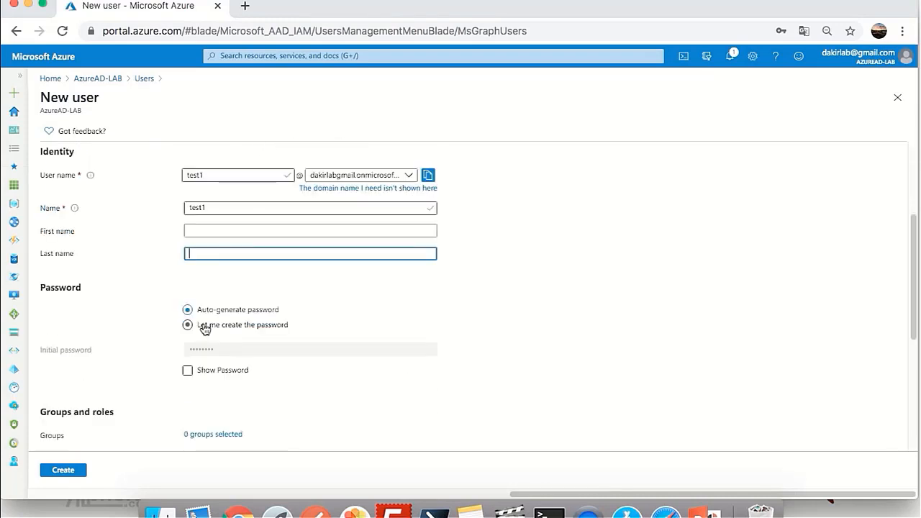
click(205, 326)
click(205, 312)
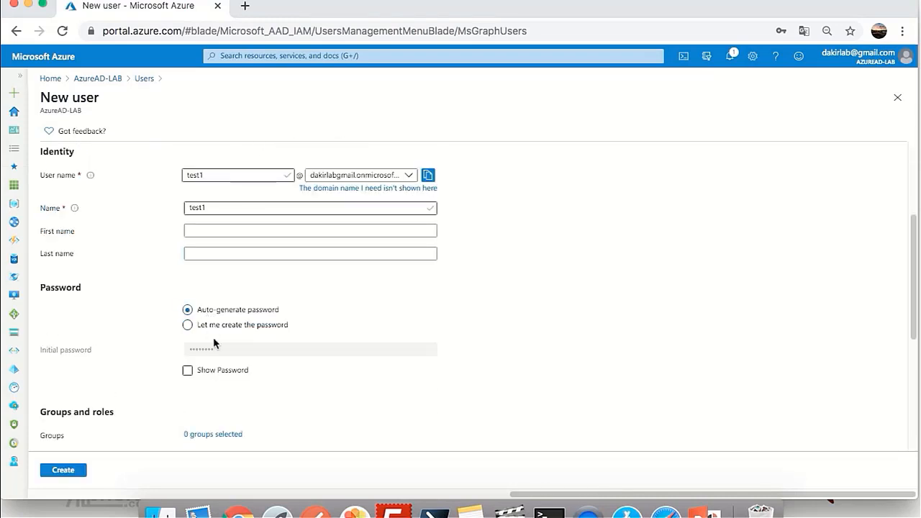
click(208, 371)
drag(231, 350, 156, 352)
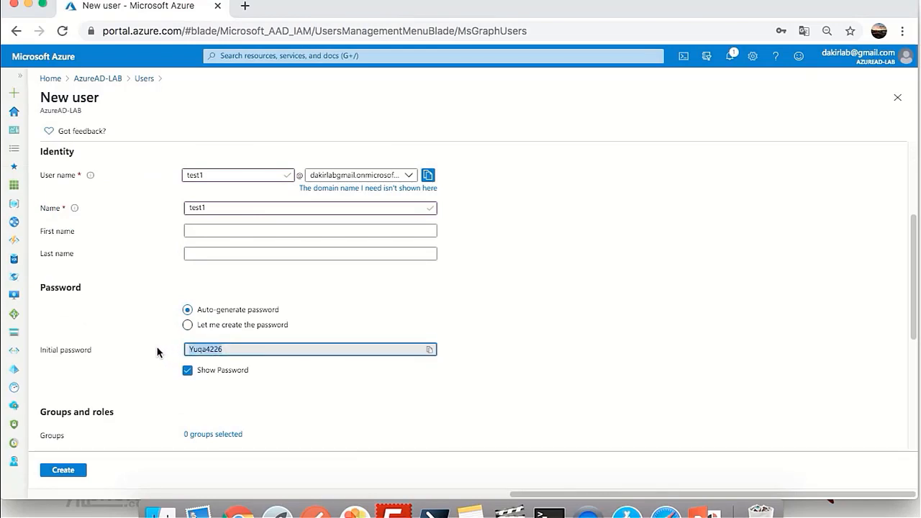
Choose a self-created password, enter the initial password, and create the user with default groups, role and settings
click(235, 327)
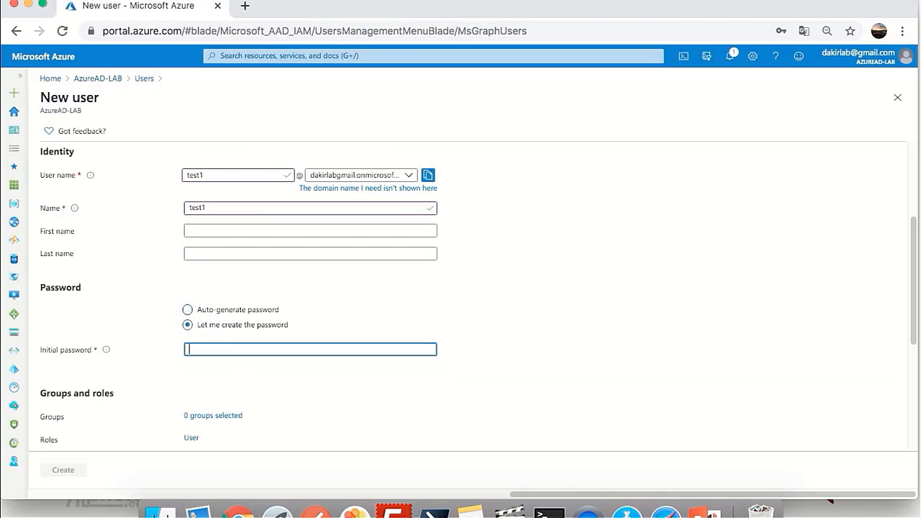
text(••)
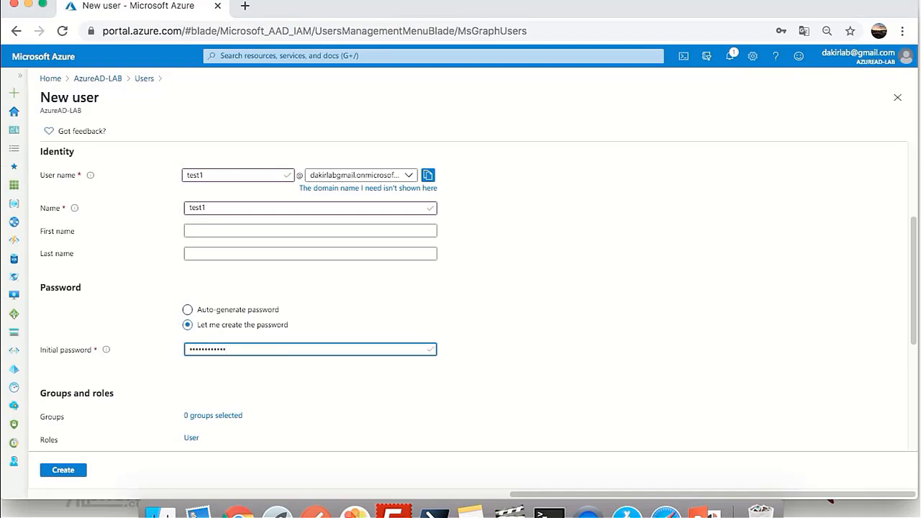
click(301, 379)
scroll(301, 379, down, 4)
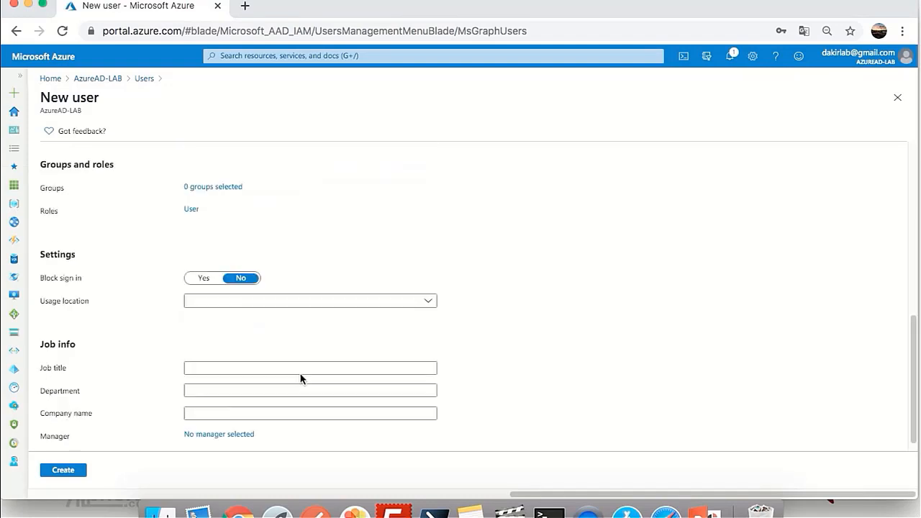
scroll(300, 374, up, 1)
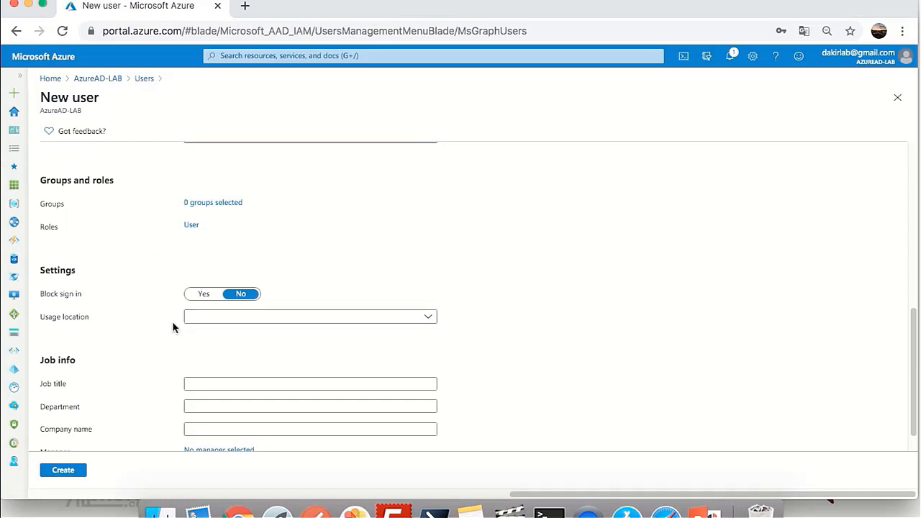
scroll(197, 369, down, 2)
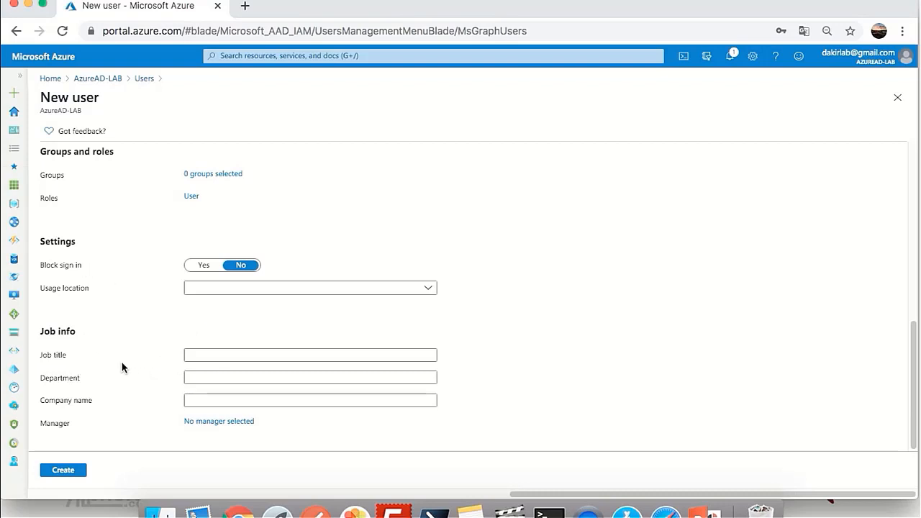
click(64, 471)
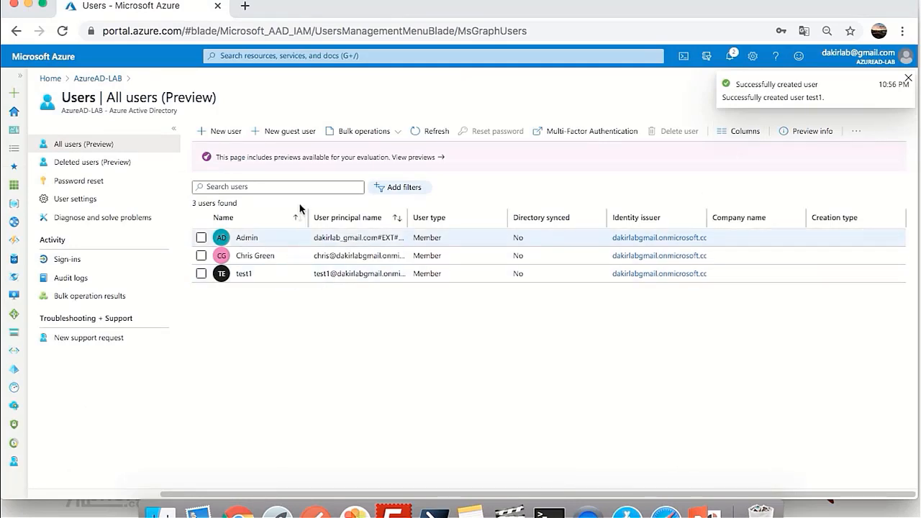
Download the CSV template for bulk user creation and open it to examine its required columns and example row
click(353, 137)
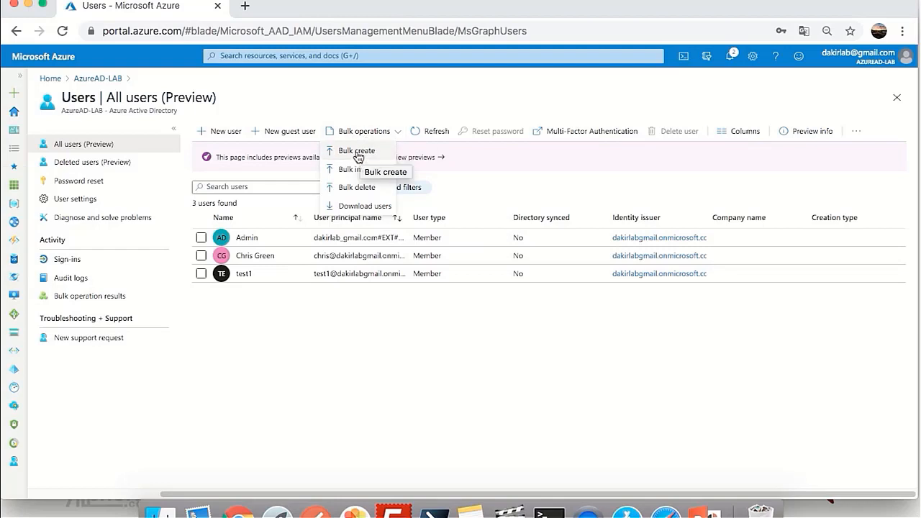
click(358, 153)
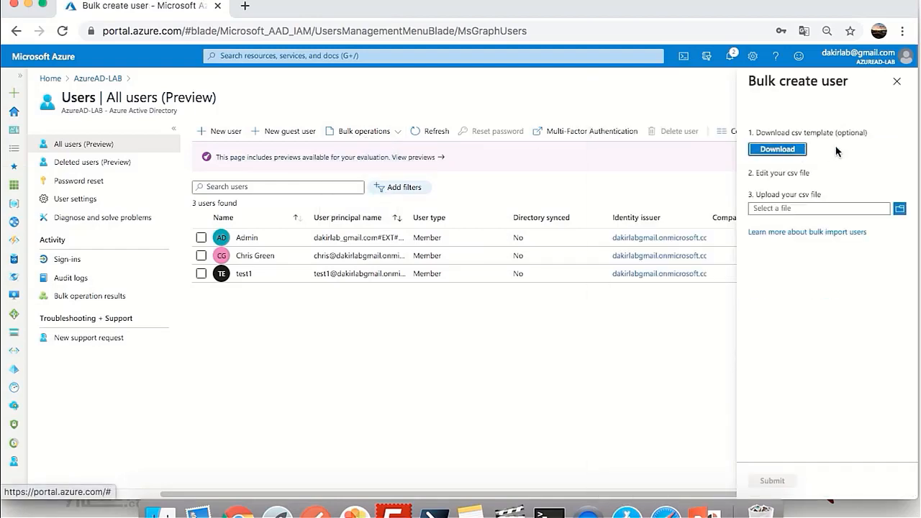
click(779, 149)
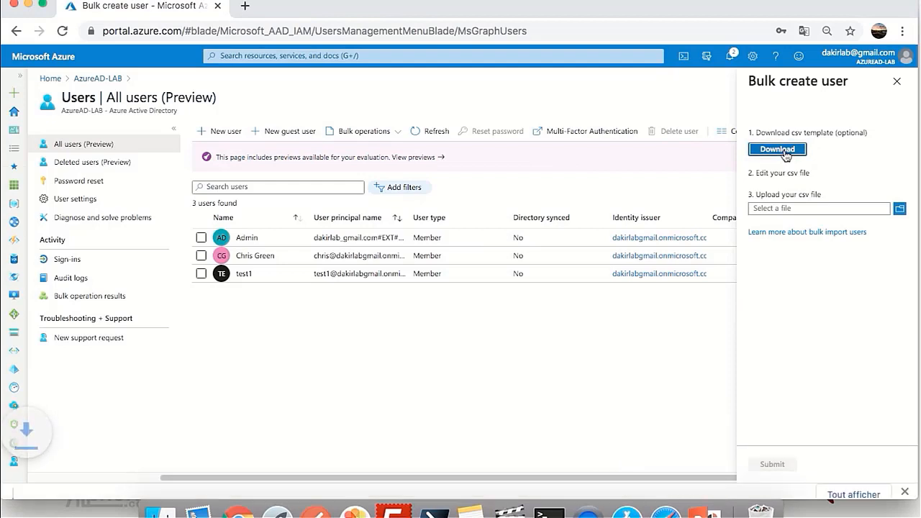
click(91, 494)
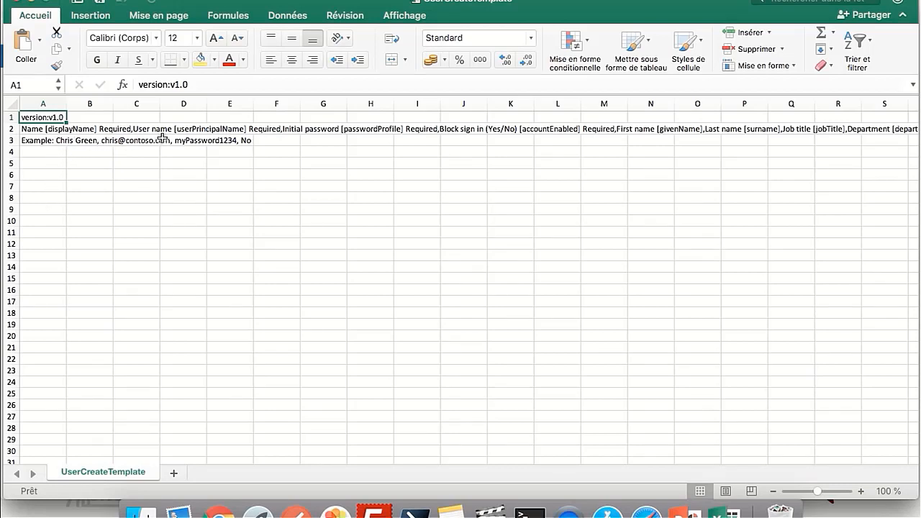
click(15, 3)
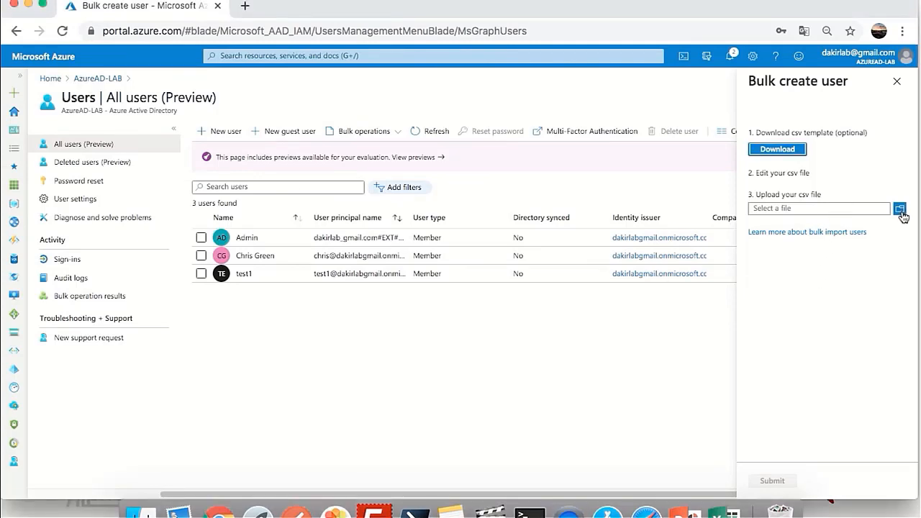
Upload UserCreateTemplate.csv from the AZ104 folder and submit the bulk user creation
click(900, 210)
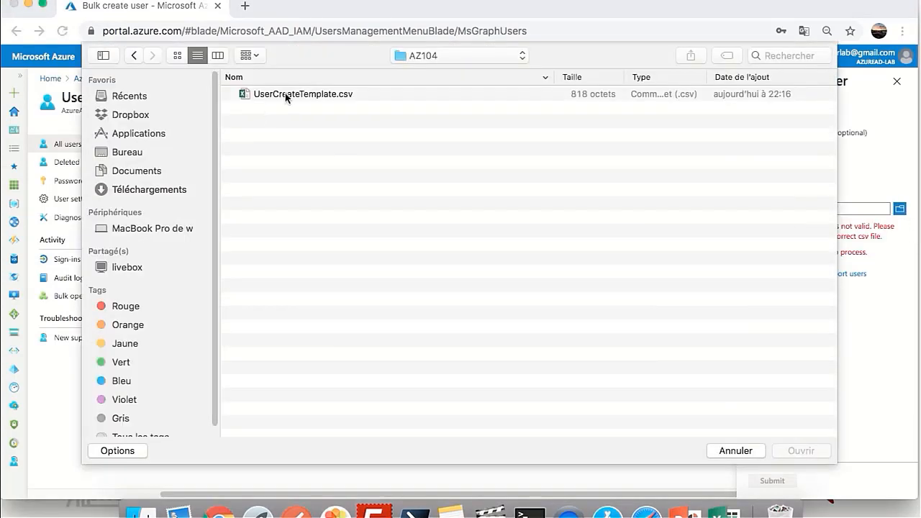
double_click(285, 93)
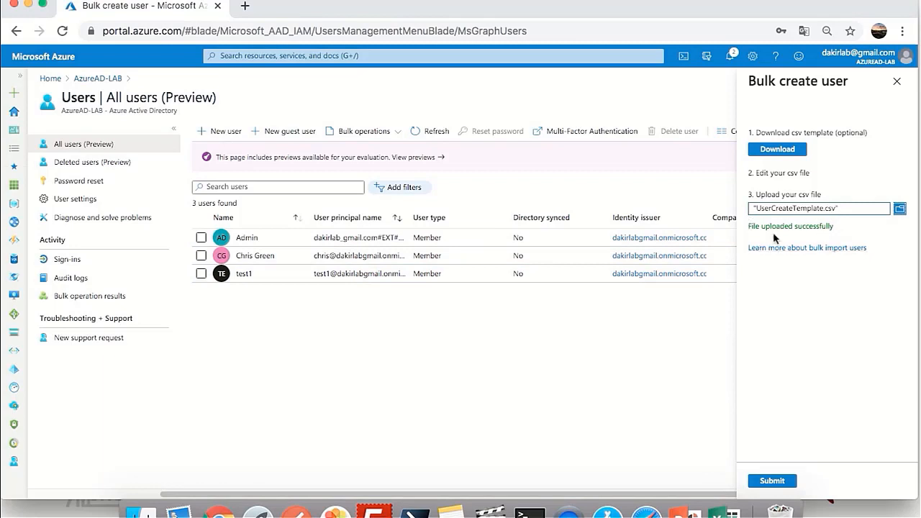
click(770, 481)
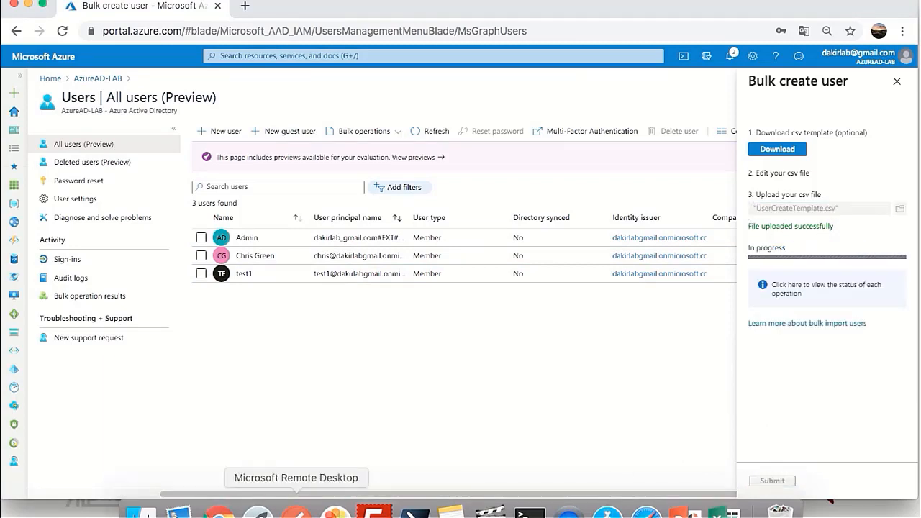
Open UserCreateTemplate.csv from the AZ104 desktop folder in Excel to examine its user rows, and close it
click(141, 512)
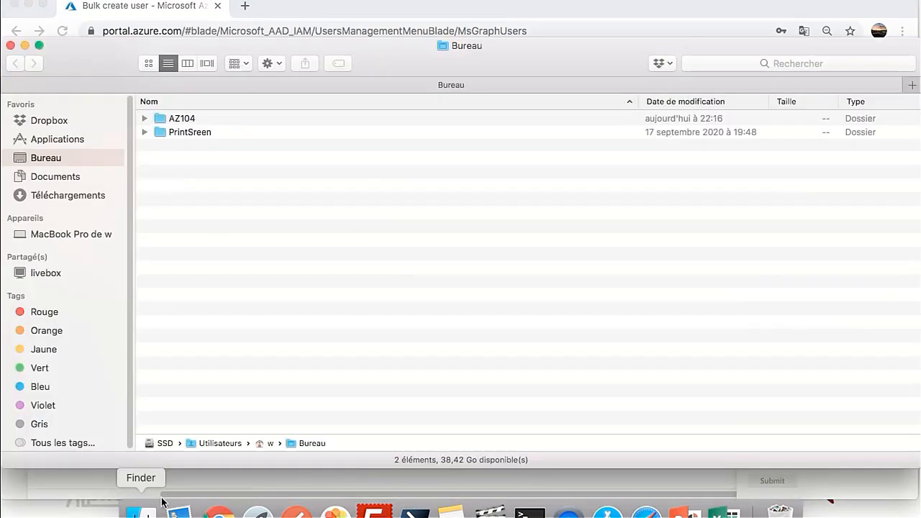
double_click(194, 119)
click(194, 118)
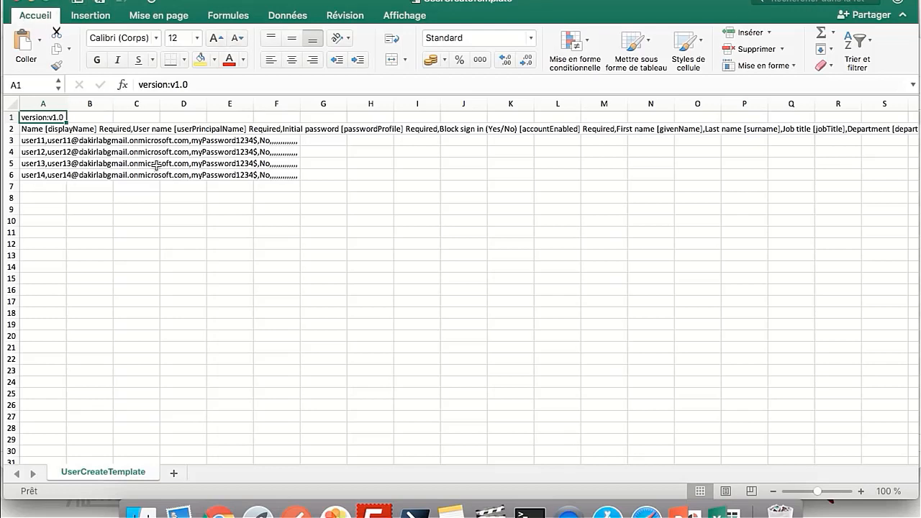
click(18, 3)
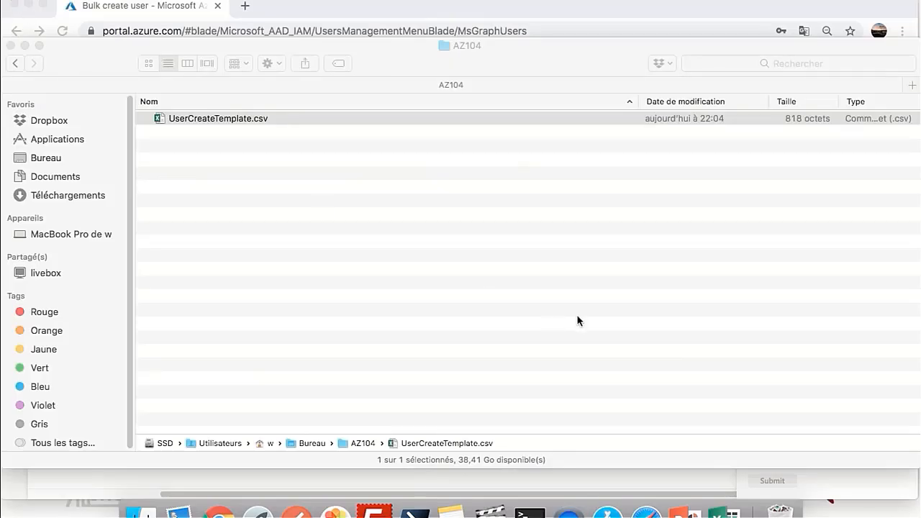
click(11, 46)
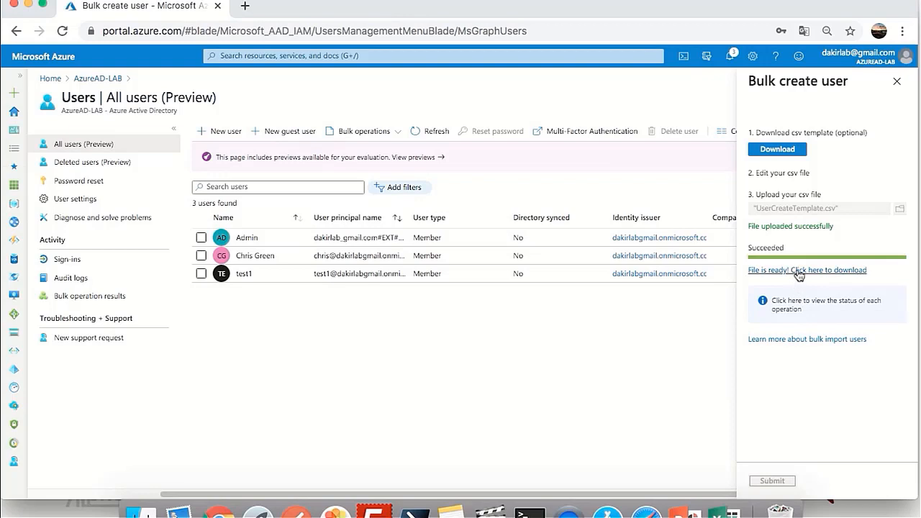
Download the bulk creation's result file and examine the succeeded operations of the latest UserCreateTemplate.csv upload
click(799, 273)
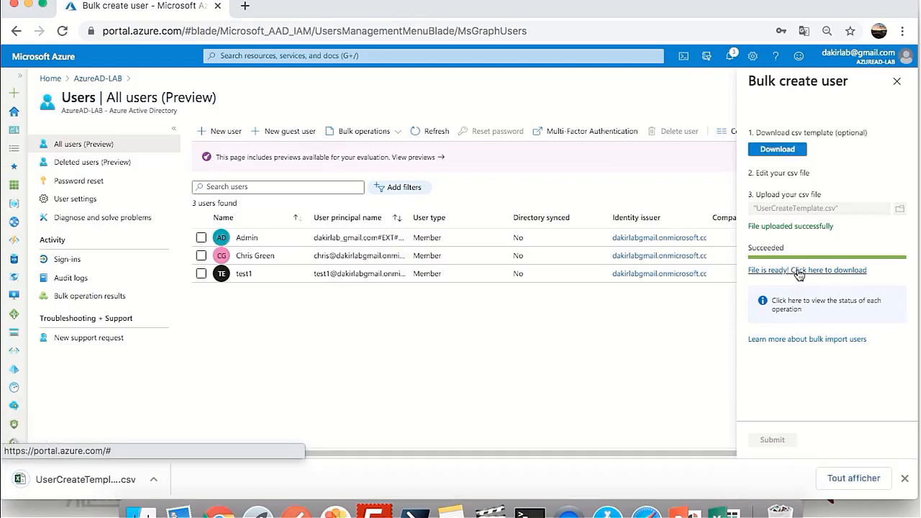
click(808, 303)
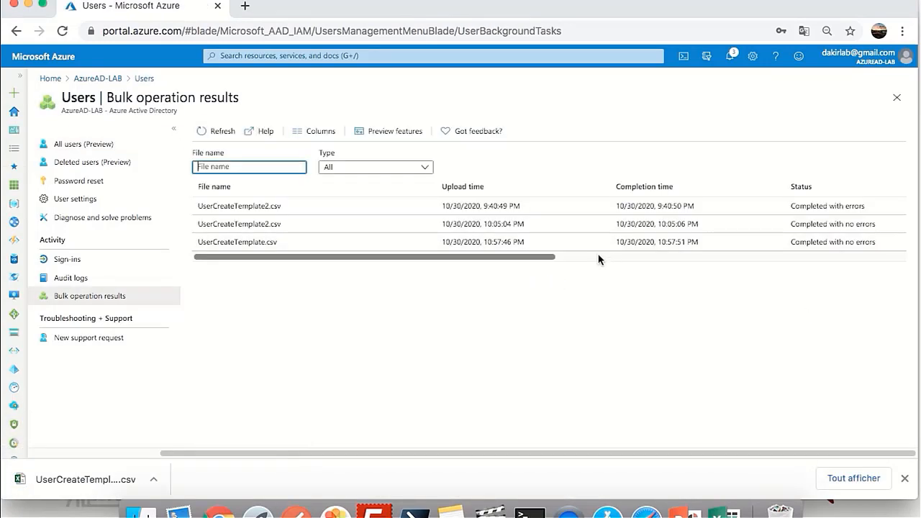
drag(508, 258, 822, 257)
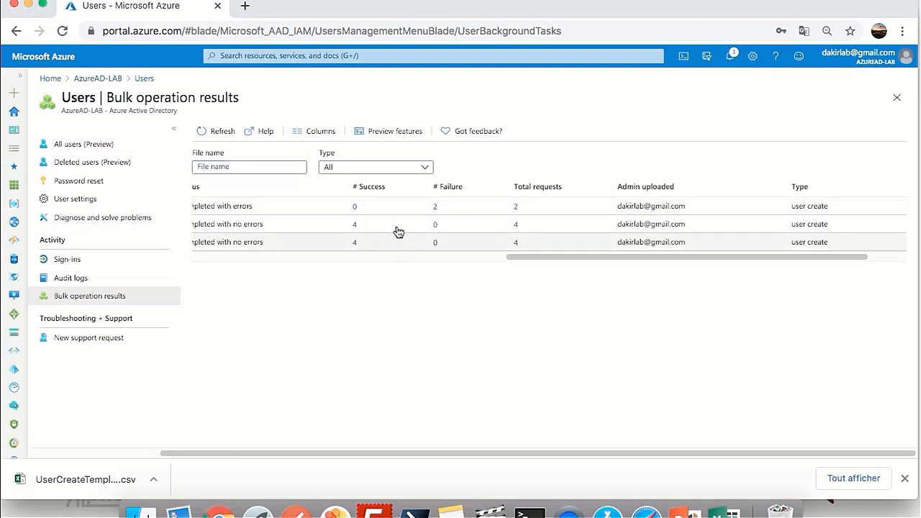
click(354, 244)
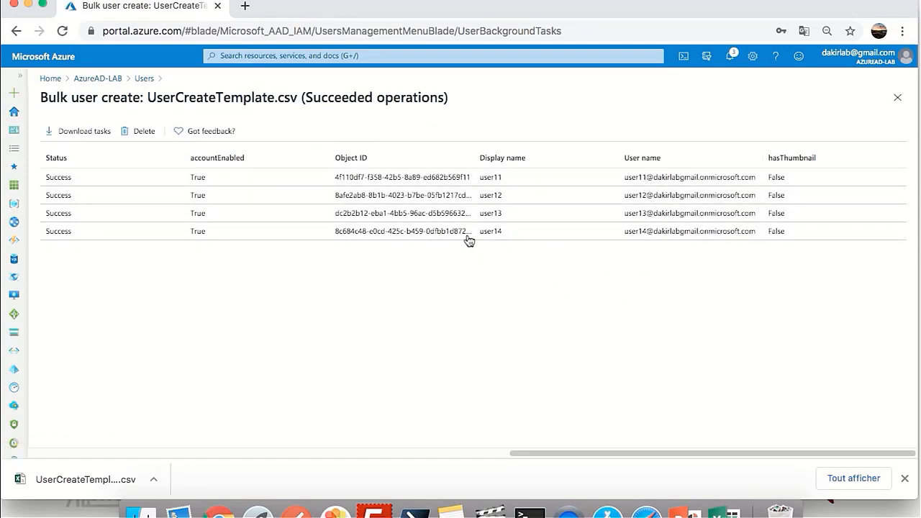
Check the directory's list of all users for the bulk-created accounts and return to the AzureAD-LAB overview
click(144, 80)
click(103, 79)
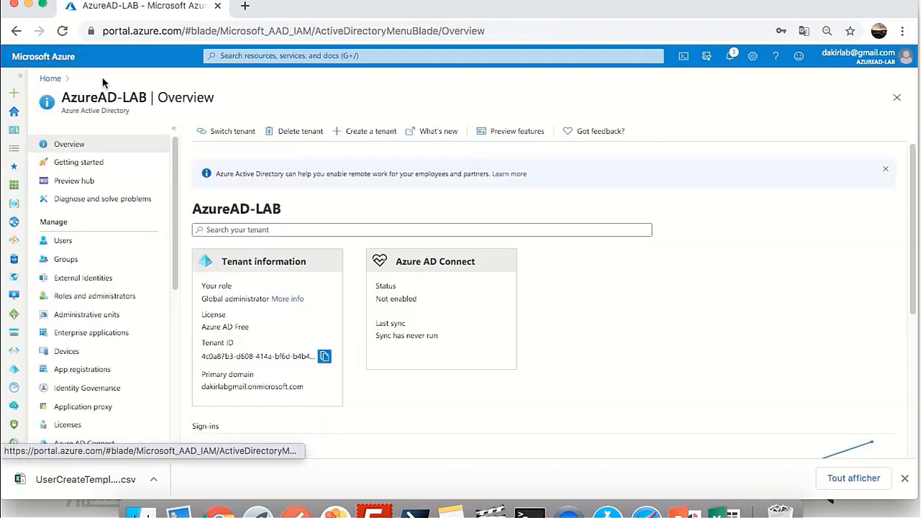
click(65, 241)
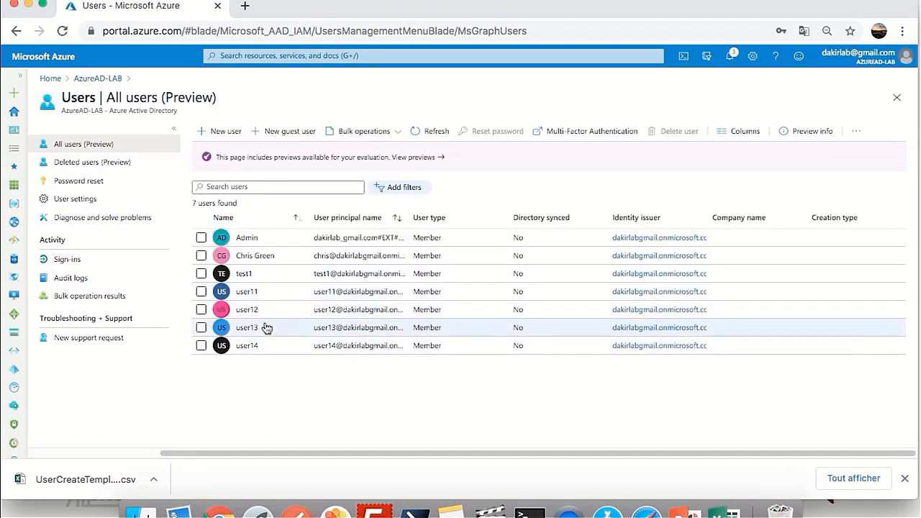
click(99, 79)
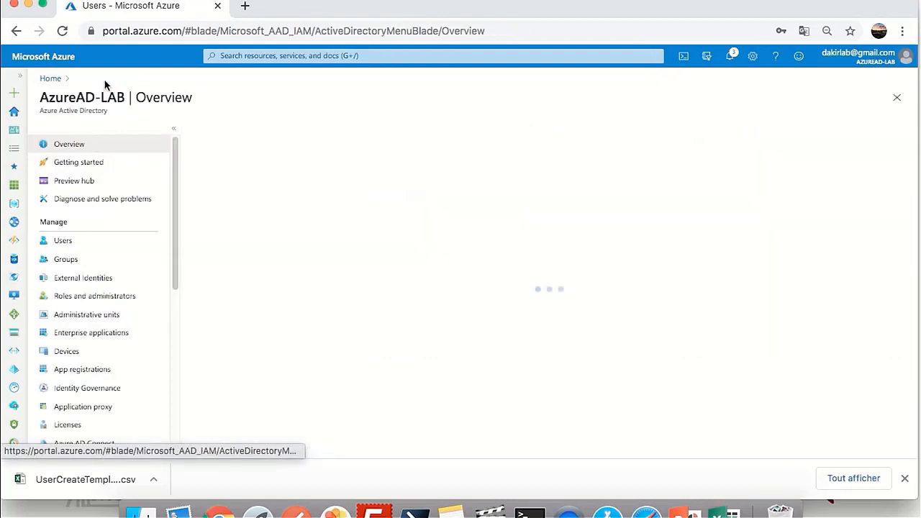
Create a group of type Security named group1 in the AzureAD-LAB directory, without a description, owners or members
click(67, 262)
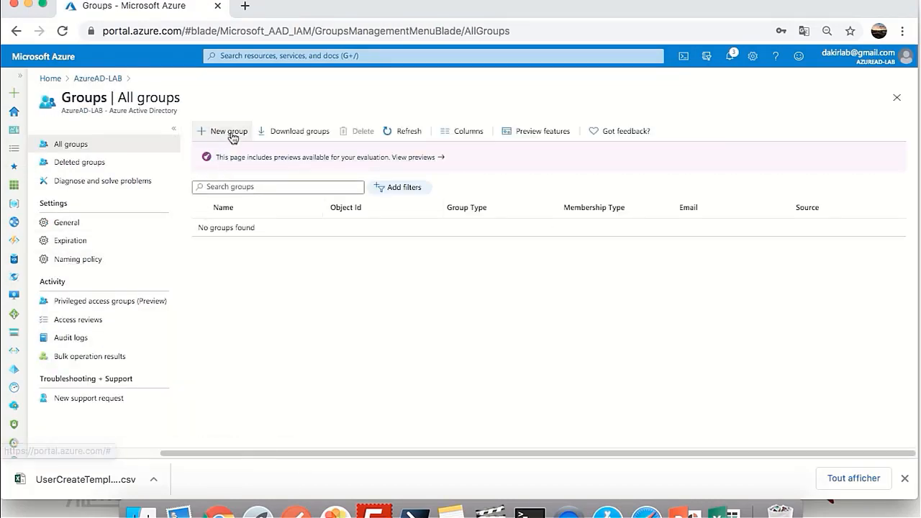
click(230, 132)
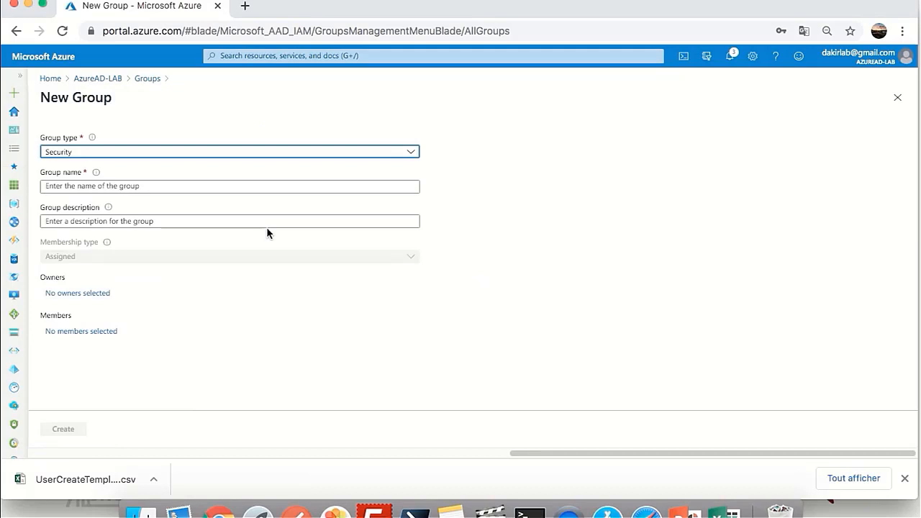
click(79, 153)
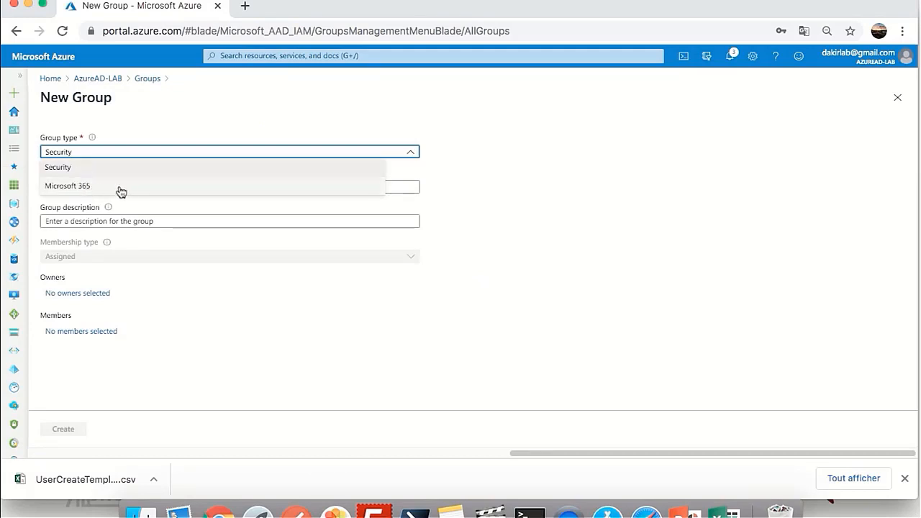
click(366, 178)
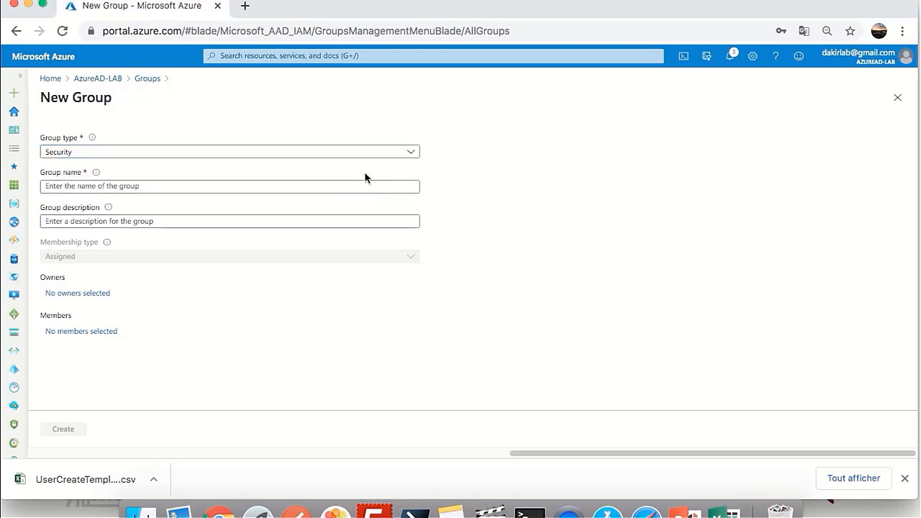
click(161, 189)
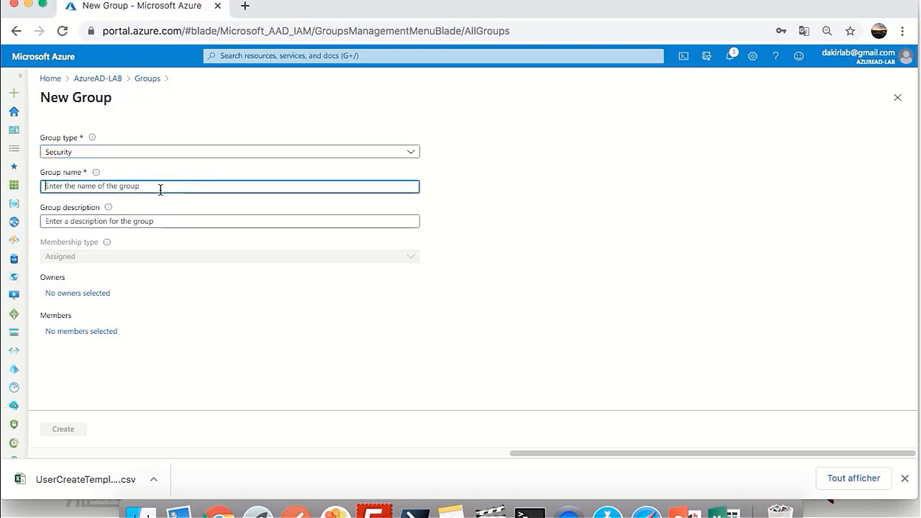
text(grp)
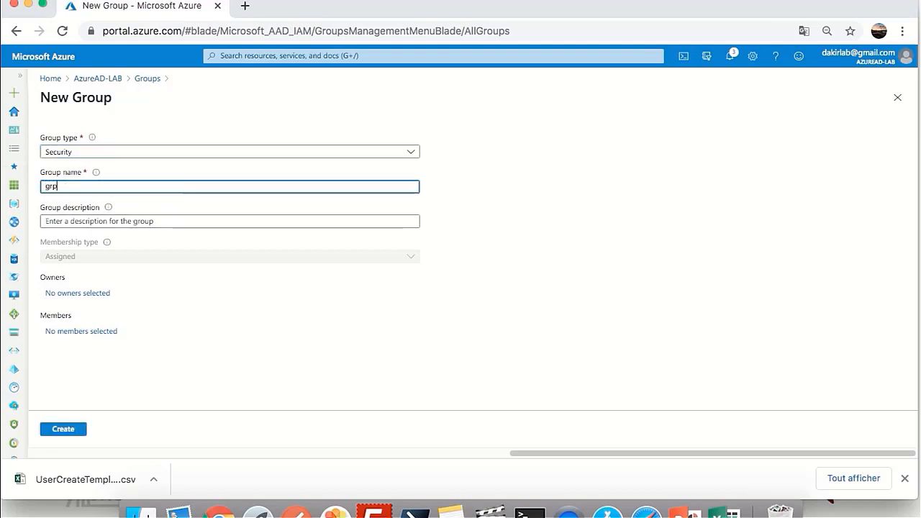
text(p1)
key(Tab)
key(Tab)
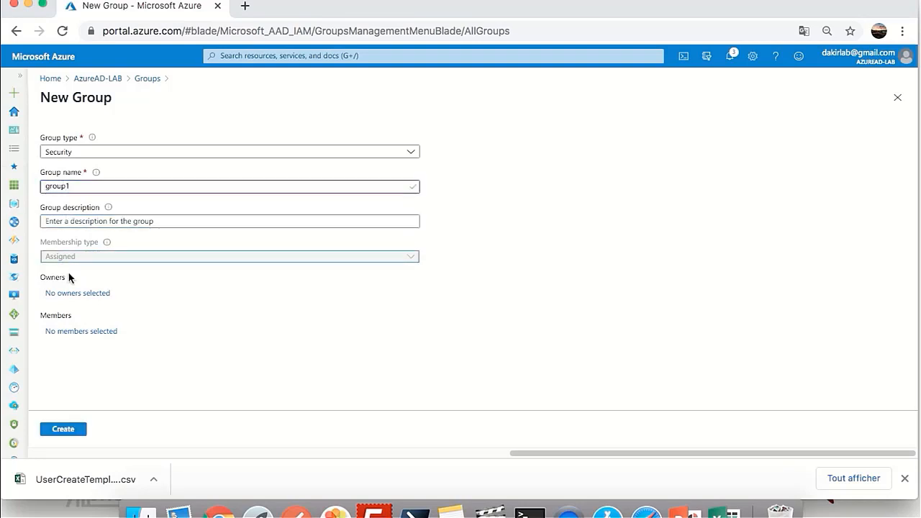
click(71, 432)
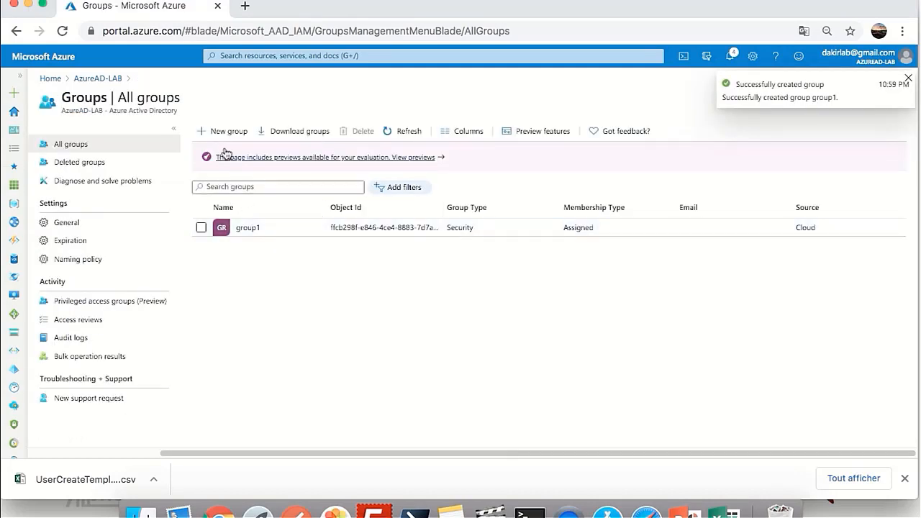
Create a second group of type Microsoft 365 named group2, with group2 as the local part of its email address
click(218, 131)
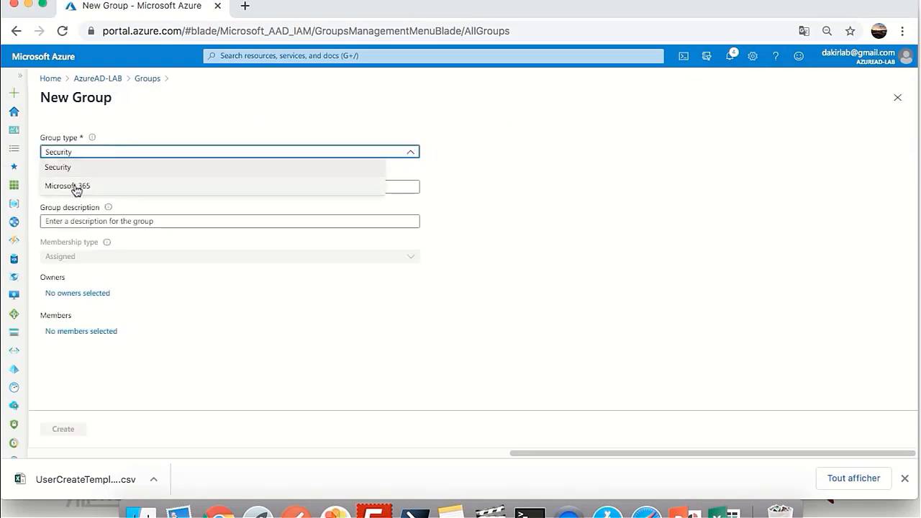
click(76, 186)
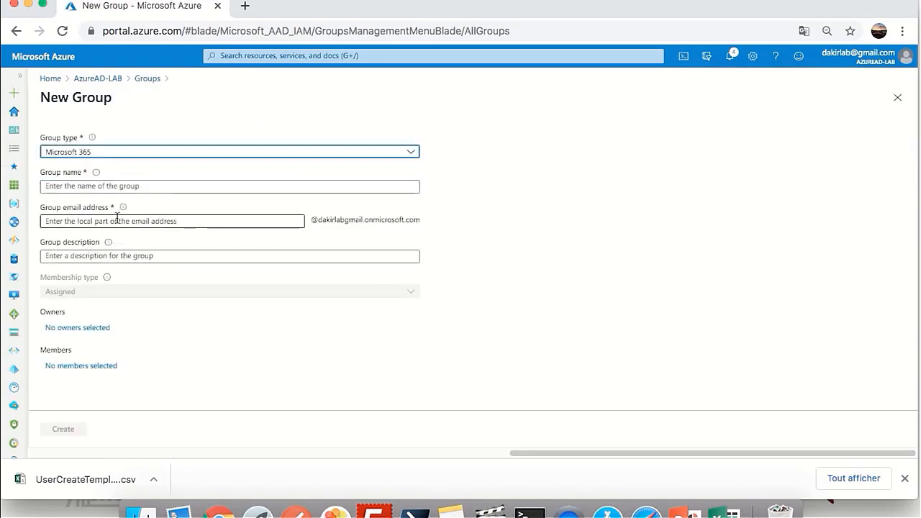
click(116, 183)
text(g)
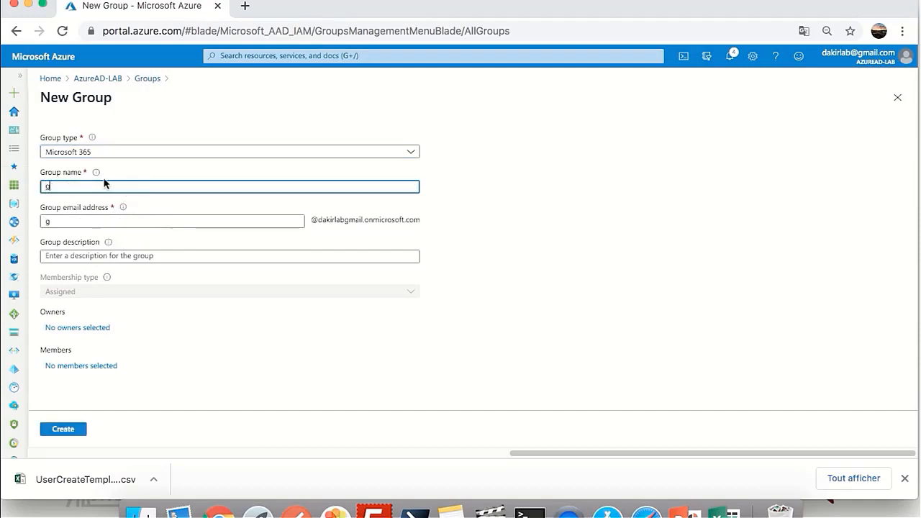
text(roup2)
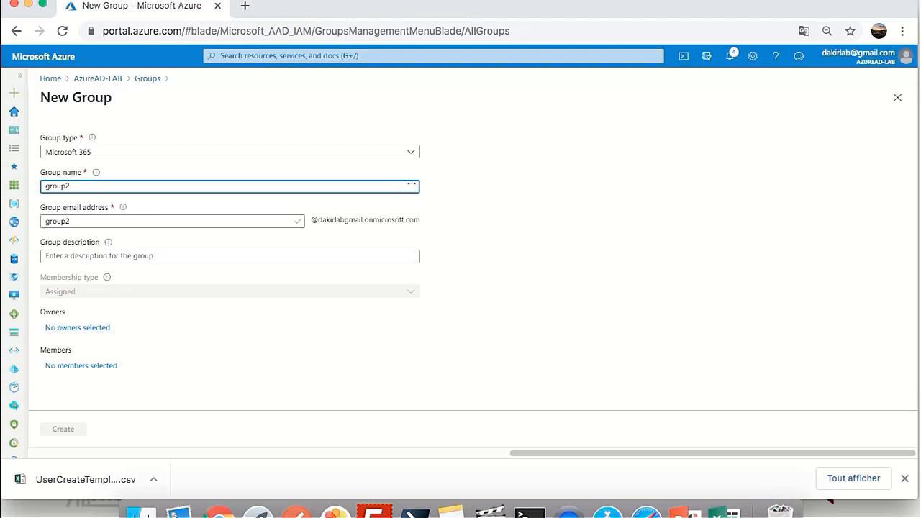
click(300, 221)
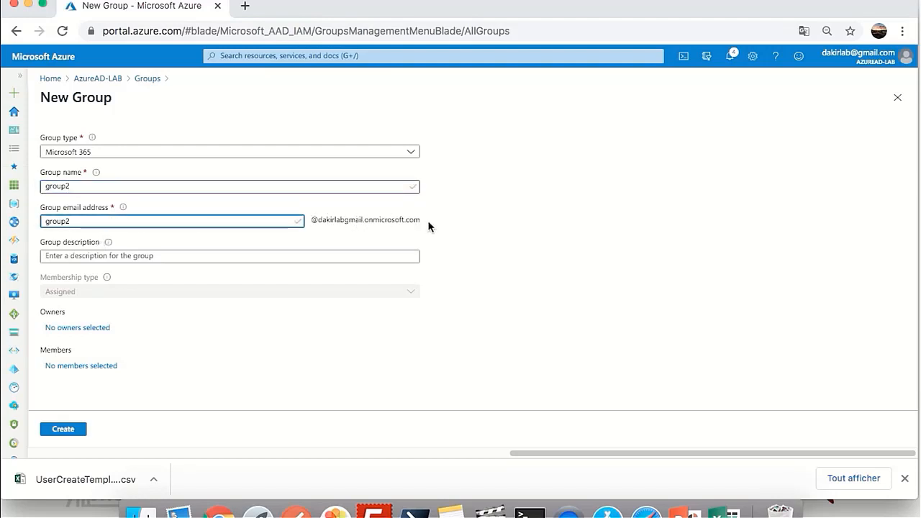
click(70, 432)
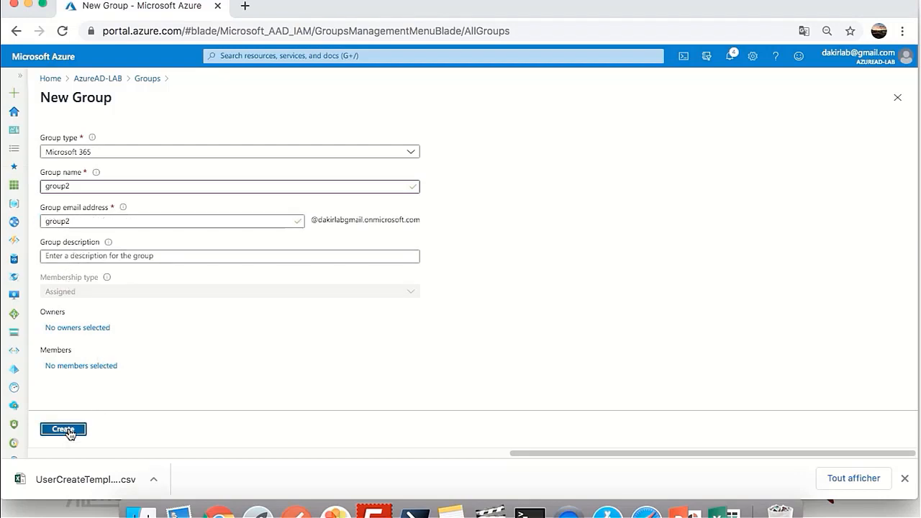